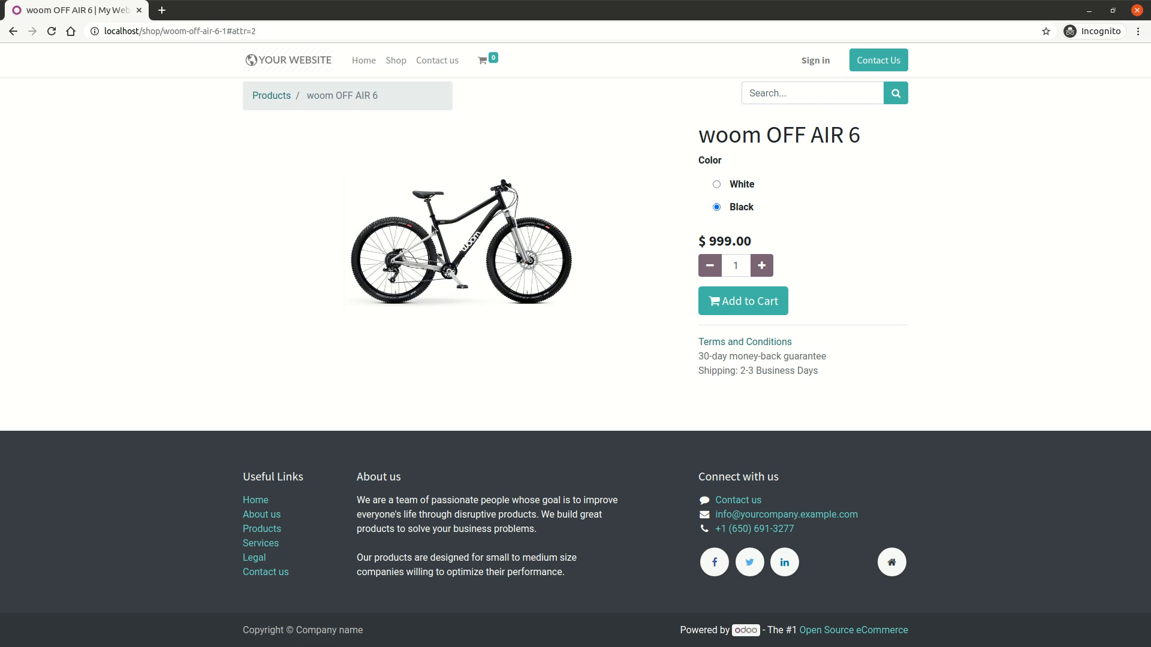
Order one black woom OFF AIR 6 from the shop, filling in the customer's contact details and address and paying by wire transfer
left_click(779, 306)
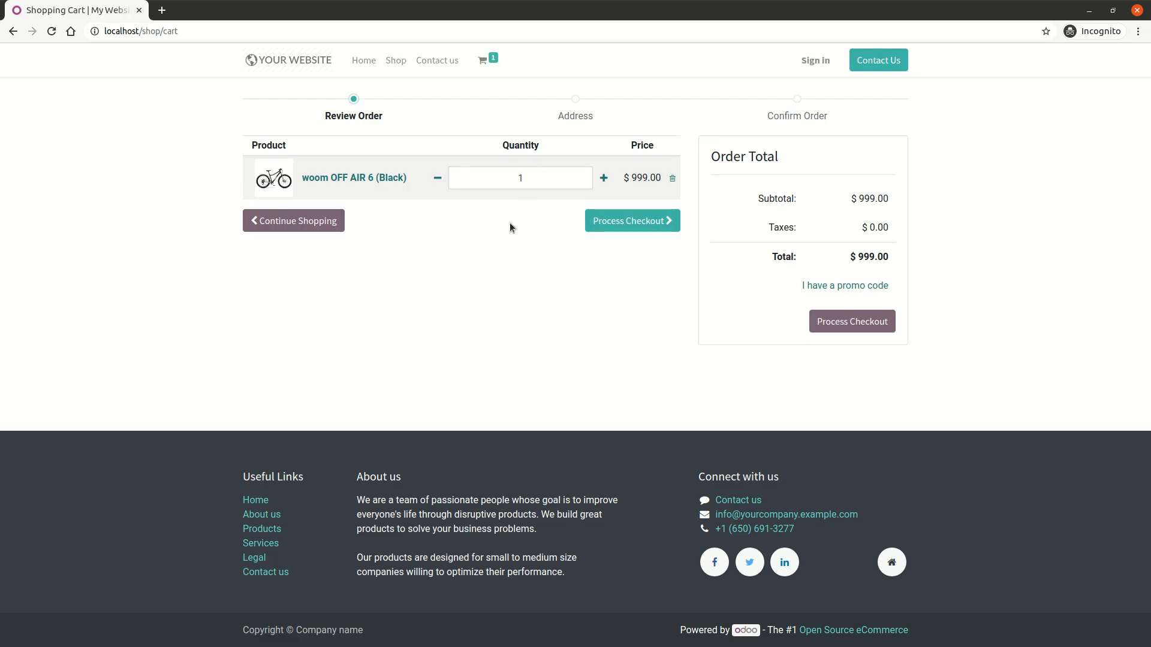
left_click(655, 222)
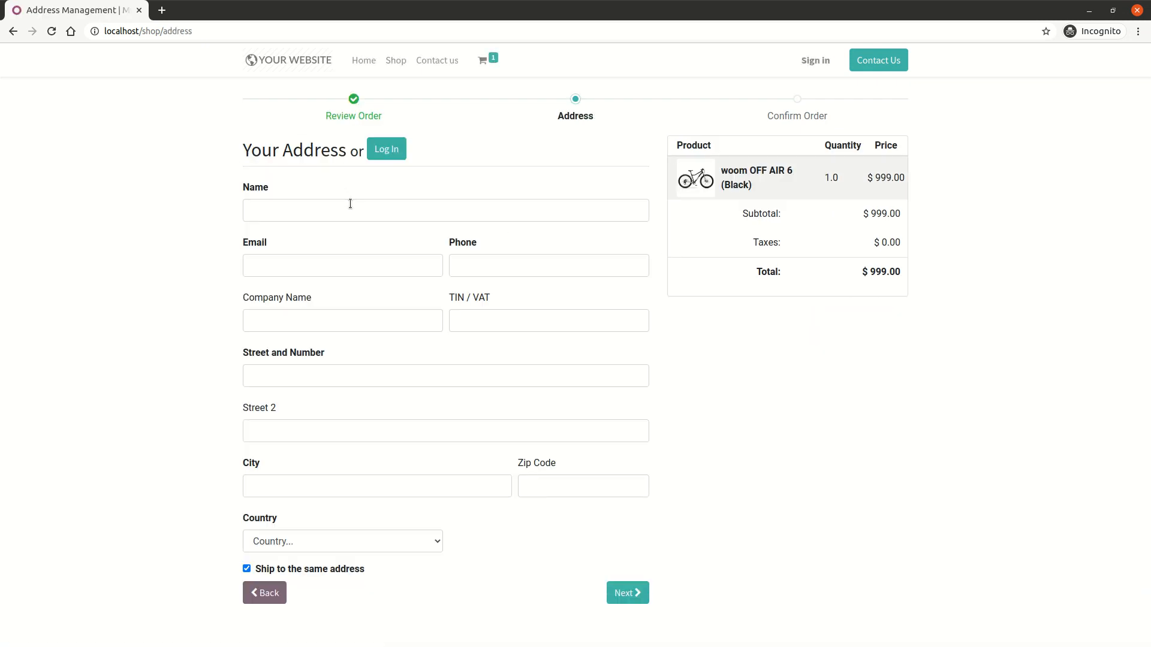
left_click(349, 207)
left_click(347, 238)
left_click(617, 584)
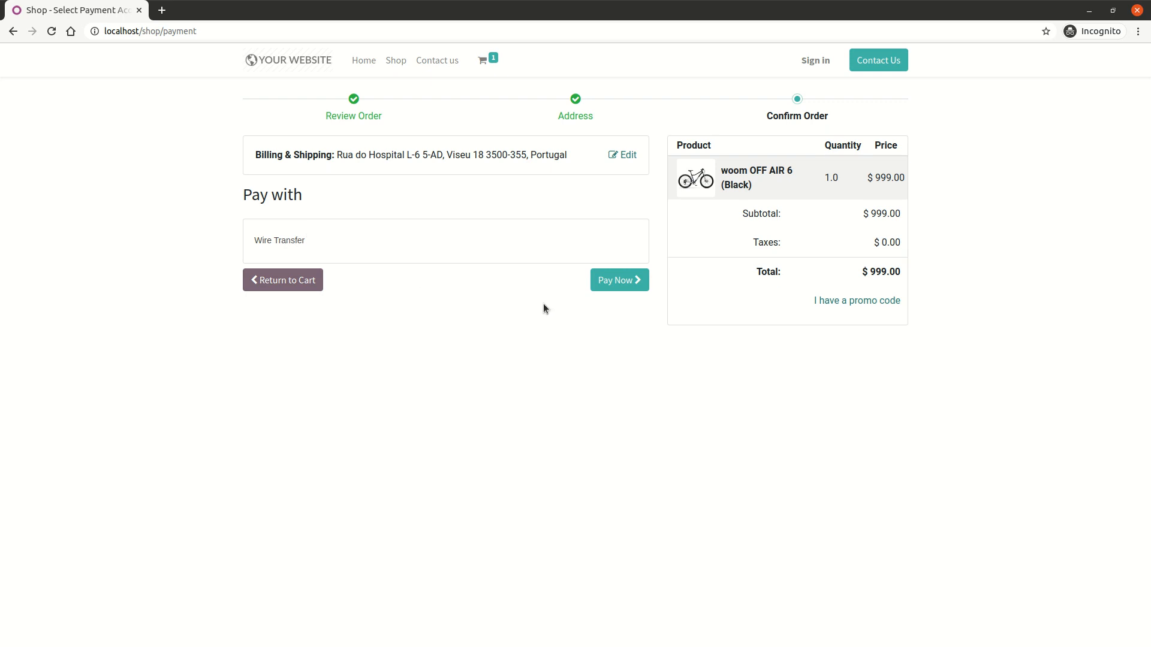
left_click(614, 292)
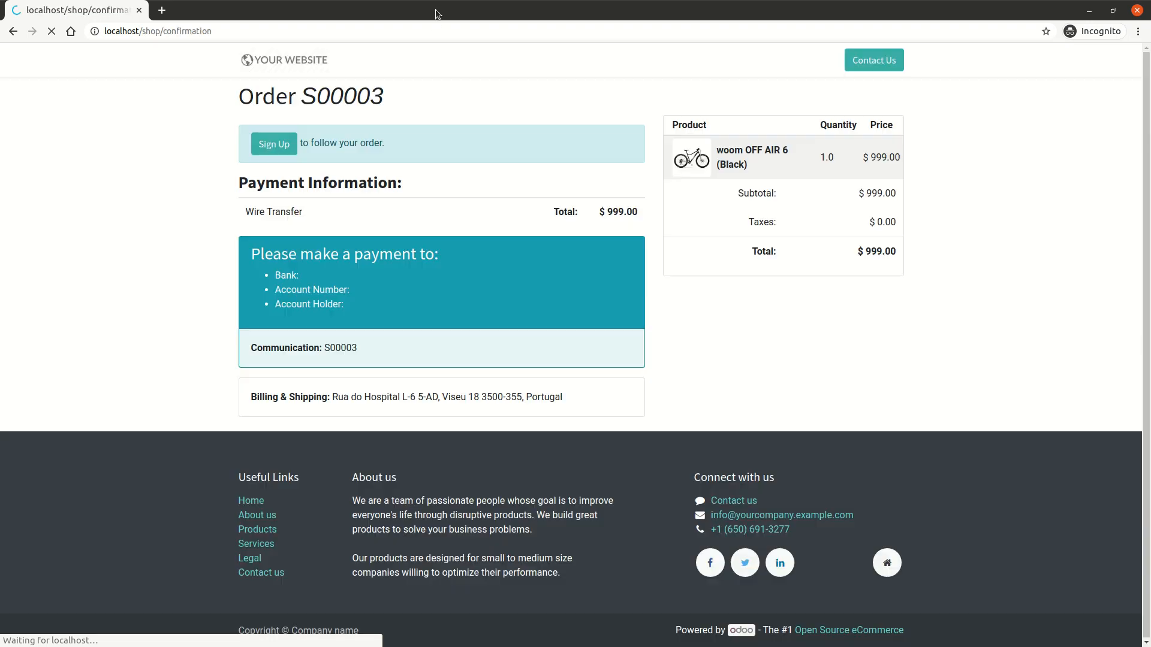
Close the incognito shop window and confirm the unpaid web order for the woom OFF AIR 6 in the Website app
left_click_drag(436, 34, 444, 93)
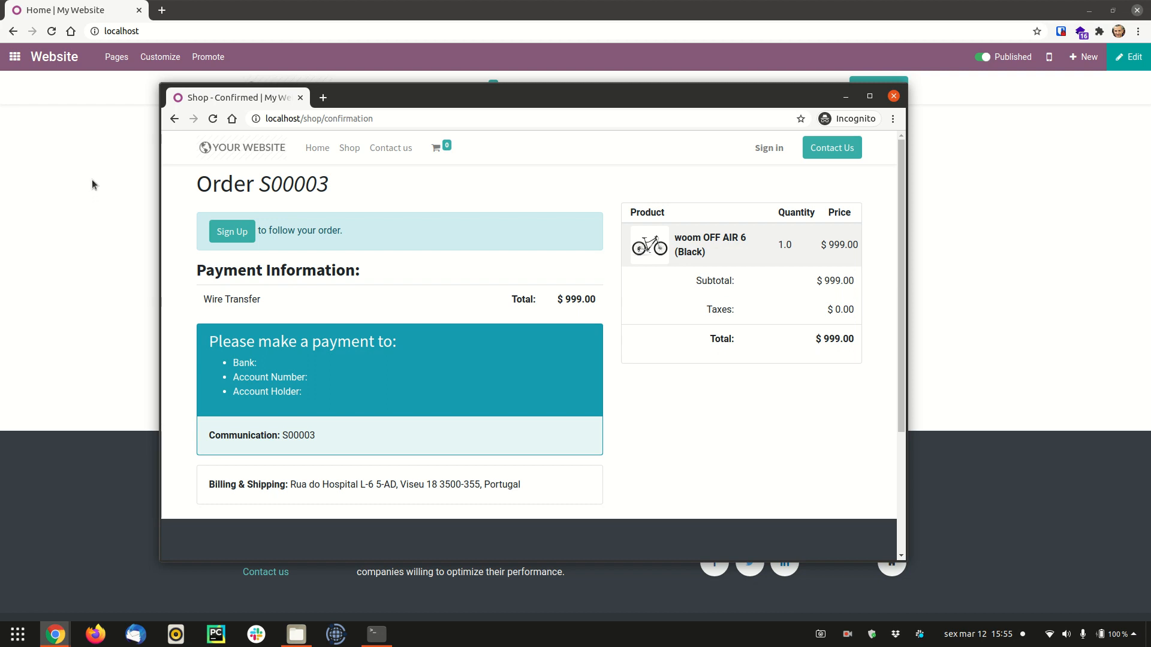
key("alt+F4")
left_click(15, 58)
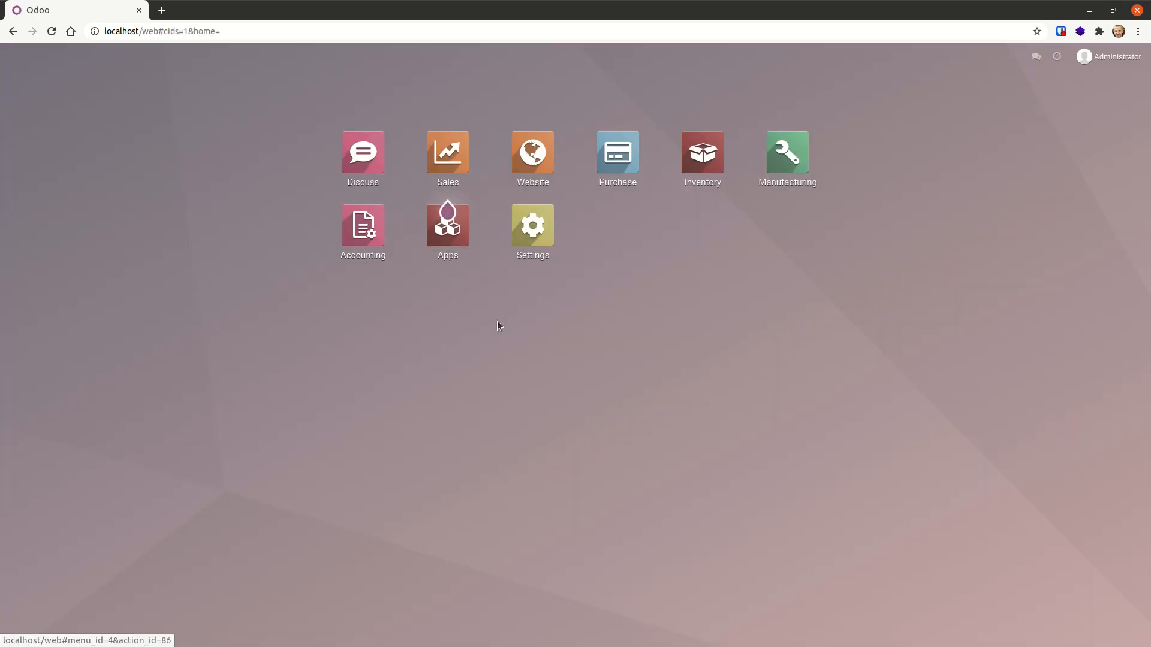
left_click(533, 156)
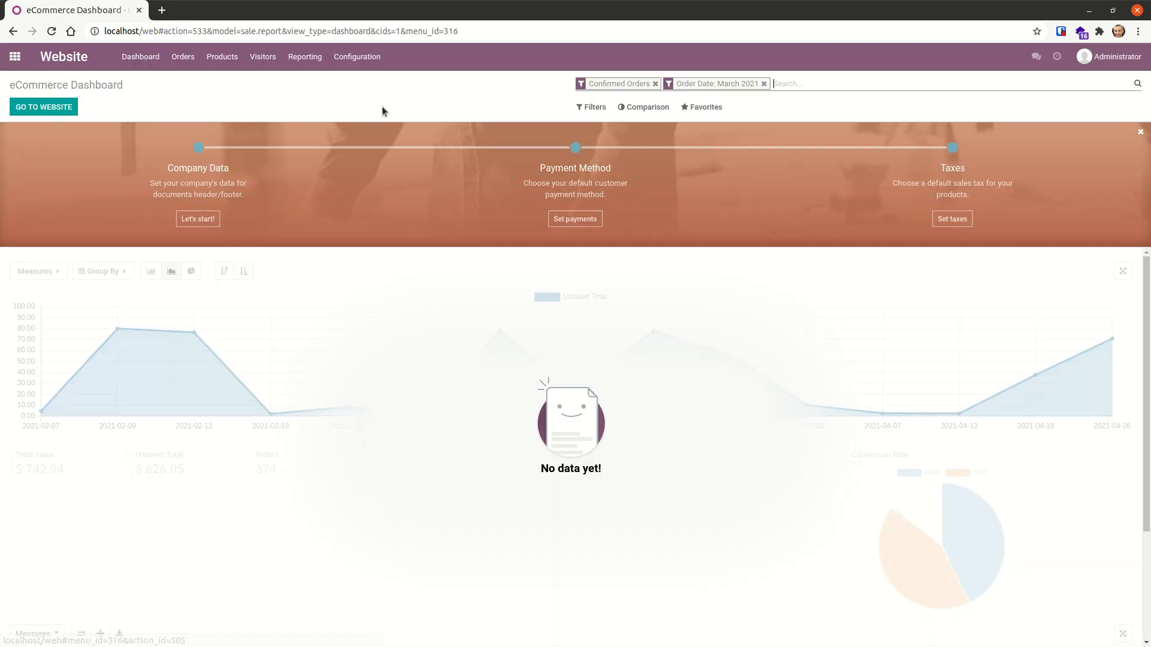
left_click(183, 60)
left_click(203, 97)
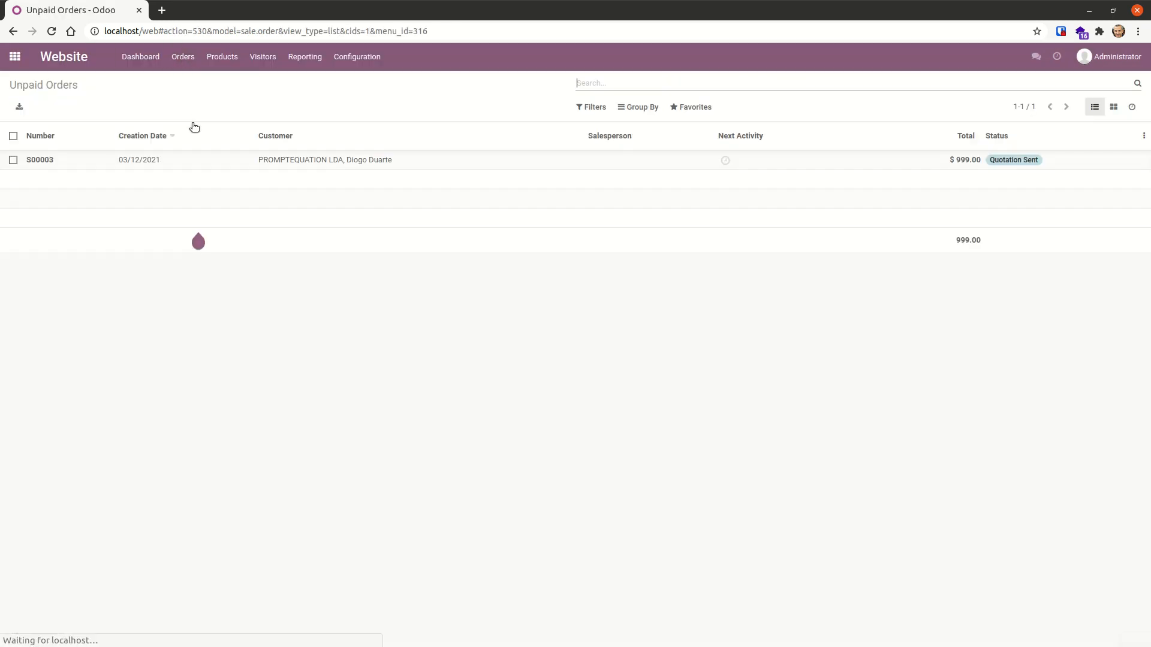
left_click(82, 160)
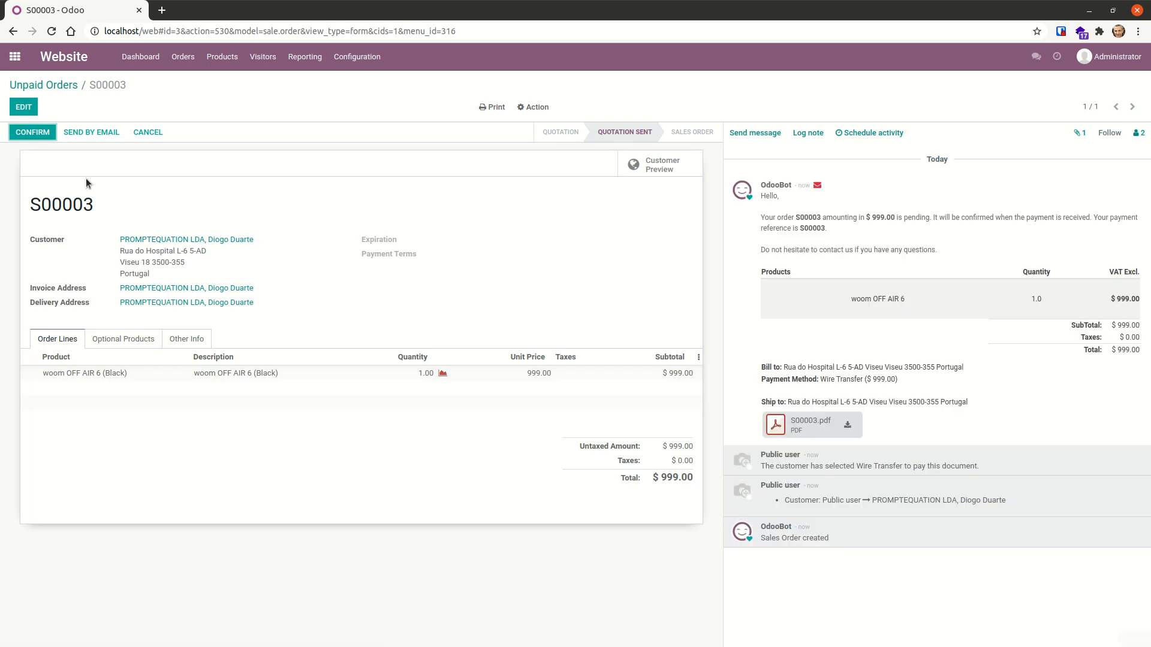
left_click(47, 139)
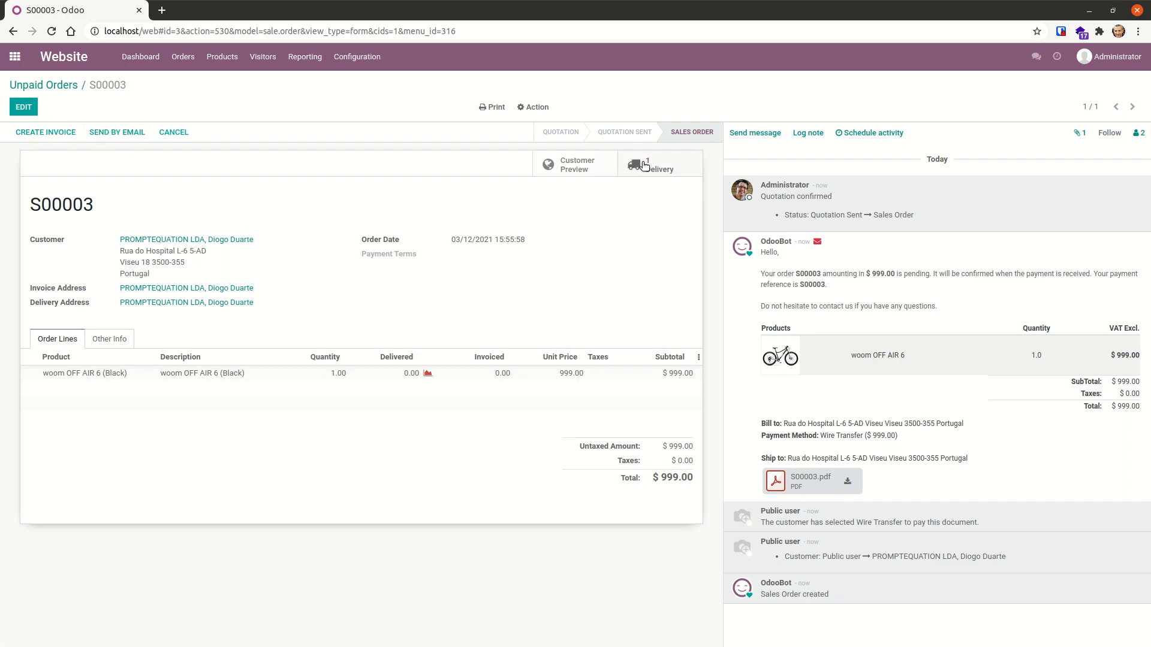
Automate replenishment orders for the woom OFF AIR 6 (Black) in Inventory
left_click(17, 58)
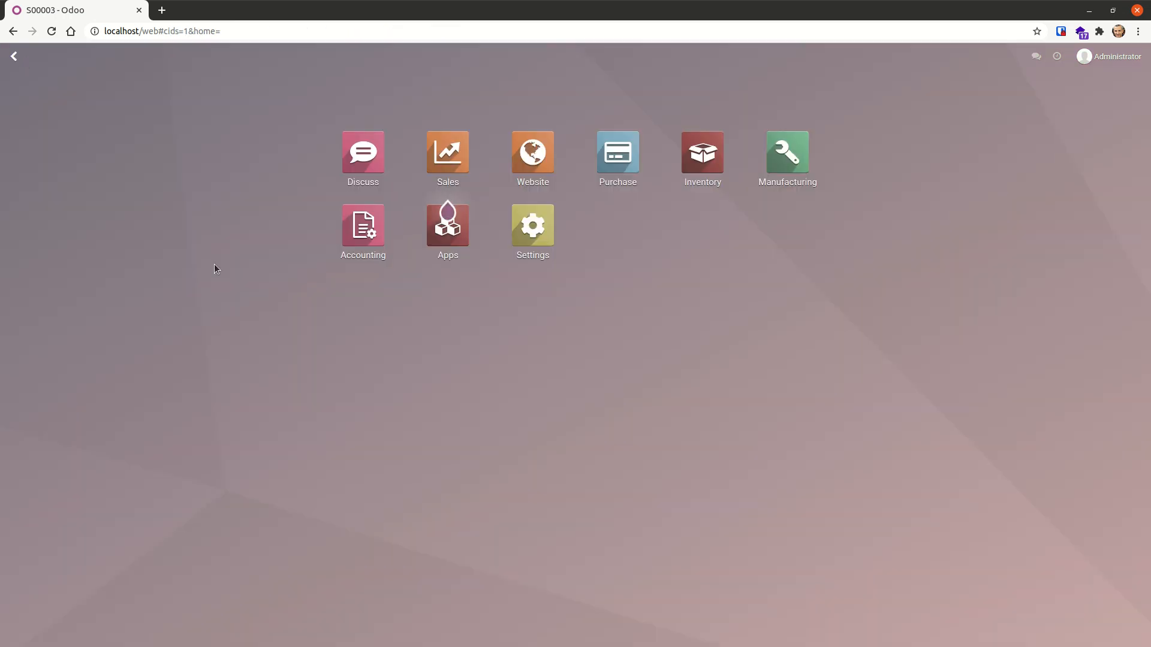
left_click(702, 153)
left_click(198, 56)
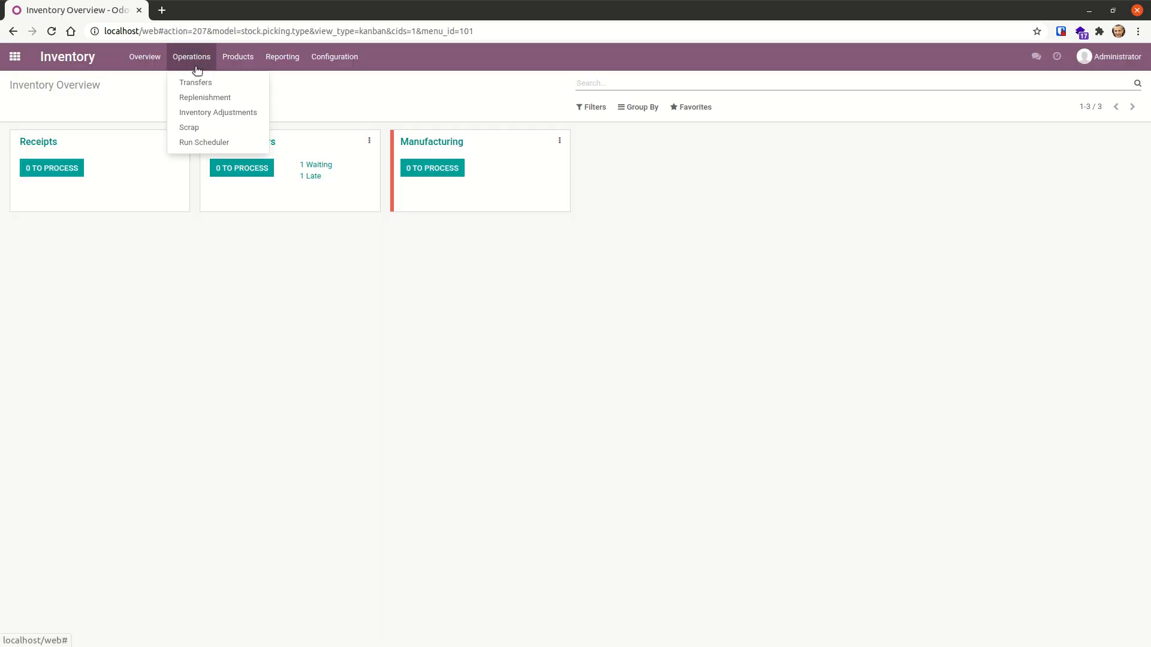
left_click(201, 97)
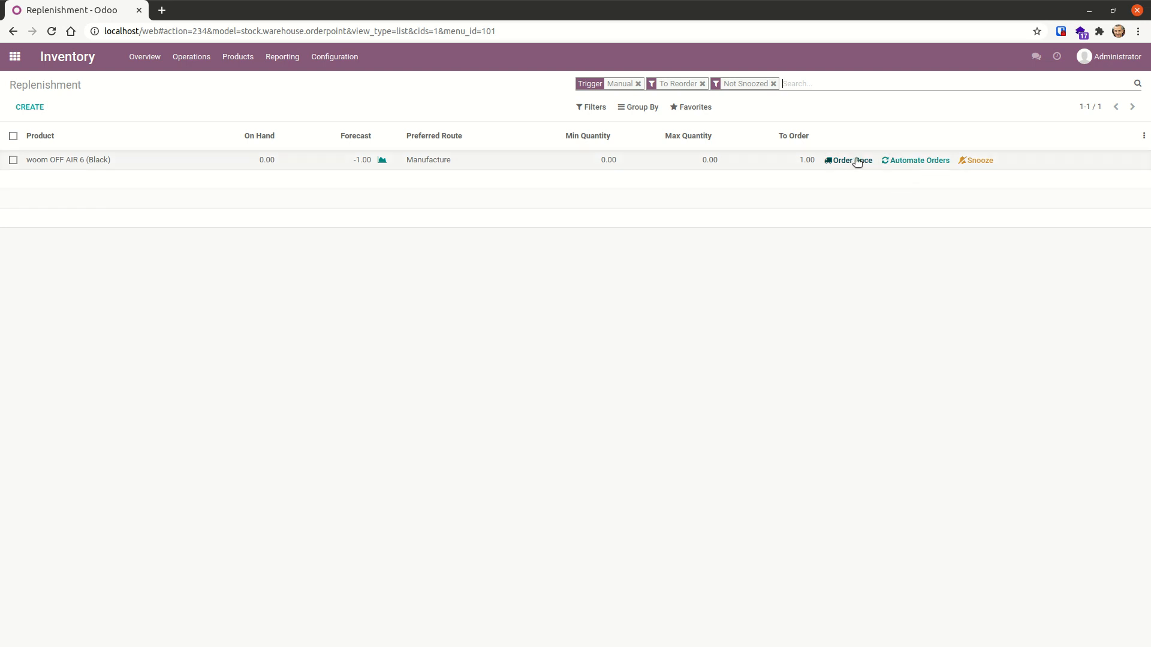
left_click(917, 160)
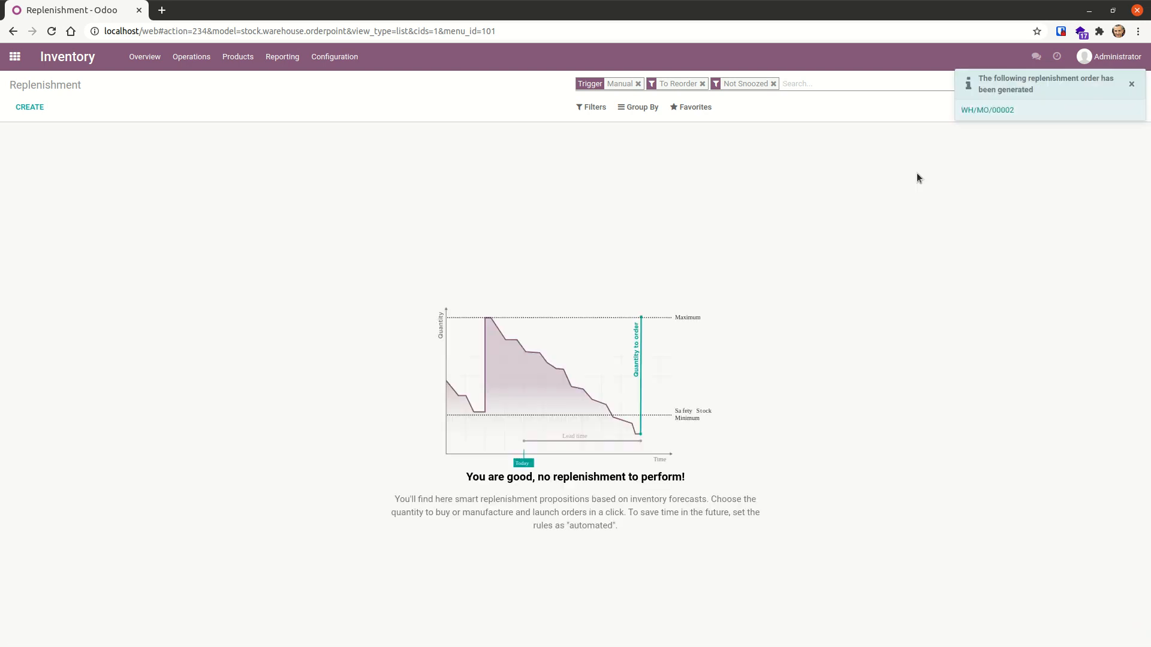
Open the generated manufacturing order and check the availability of its components
left_click(1002, 111)
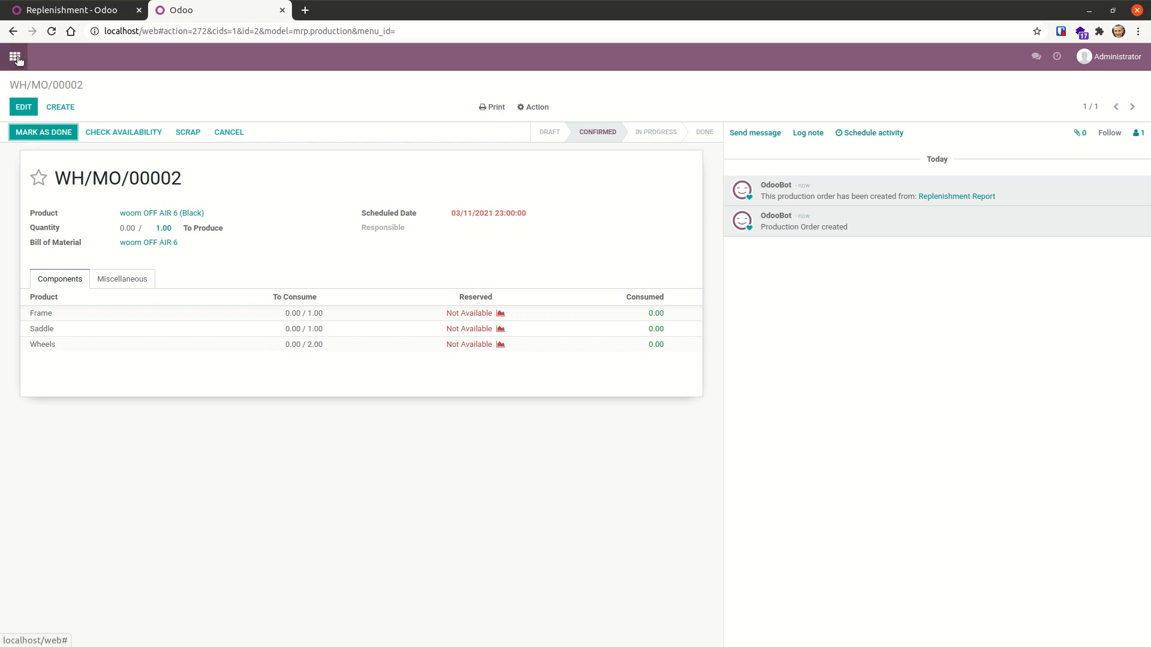
left_click(100, 133)
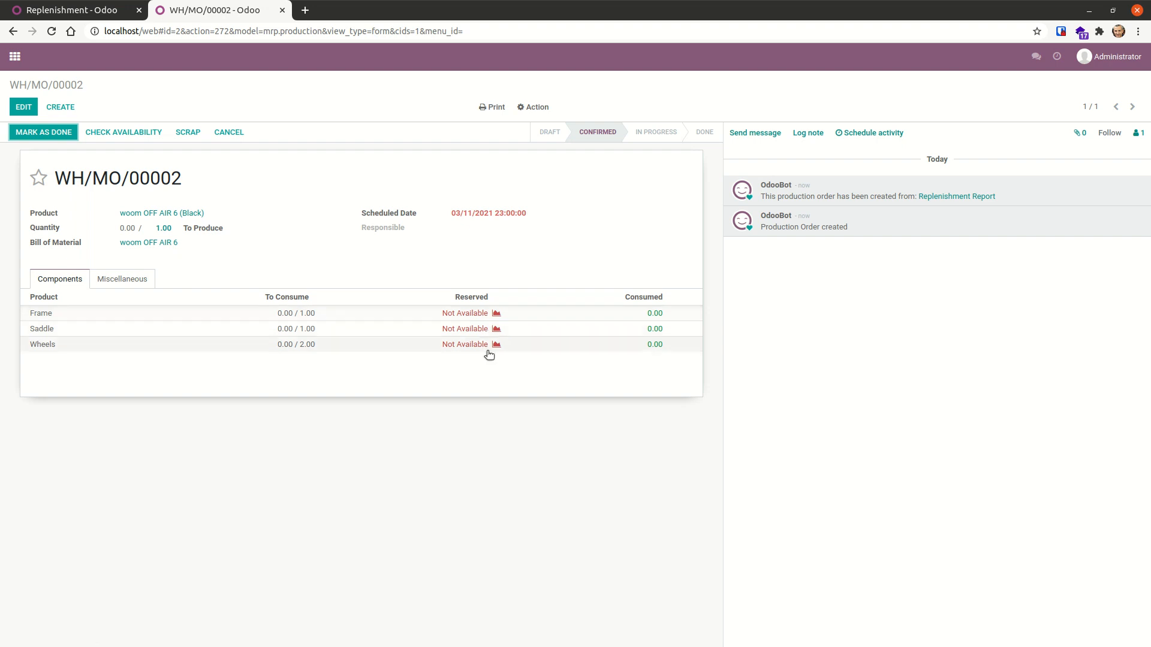
Duplicate the manufacturing order's browser tab and reopen the Replenishment list in the original Inventory tab
right_click(225, 11)
left_click(267, 82)
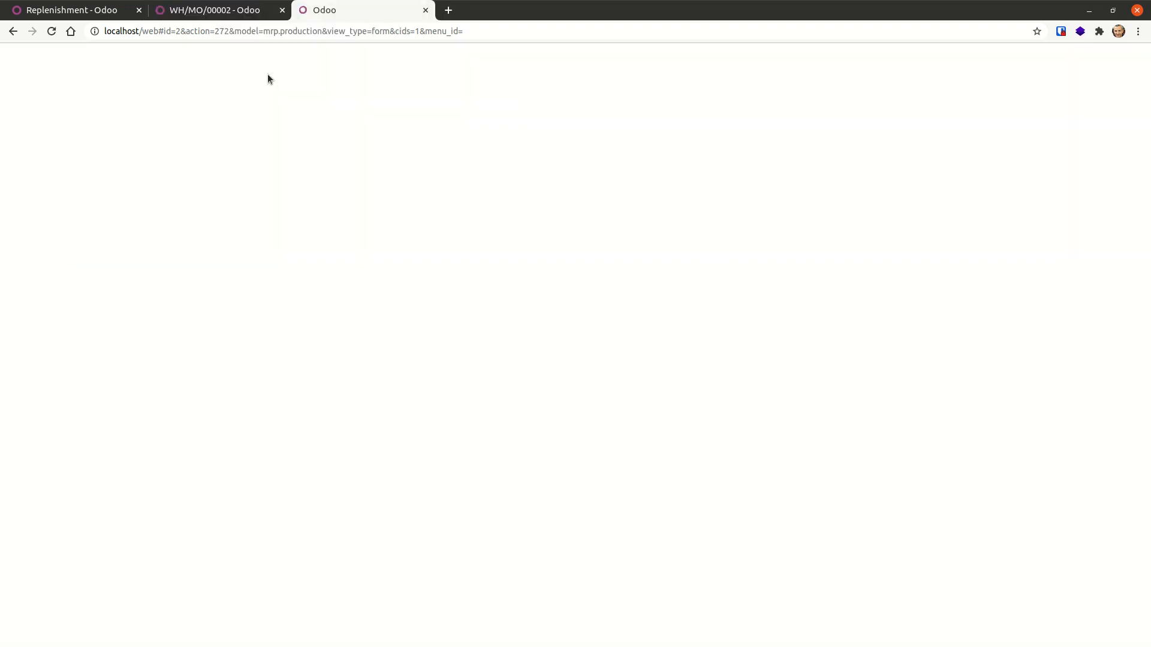
left_click(66, 11)
left_click(191, 57)
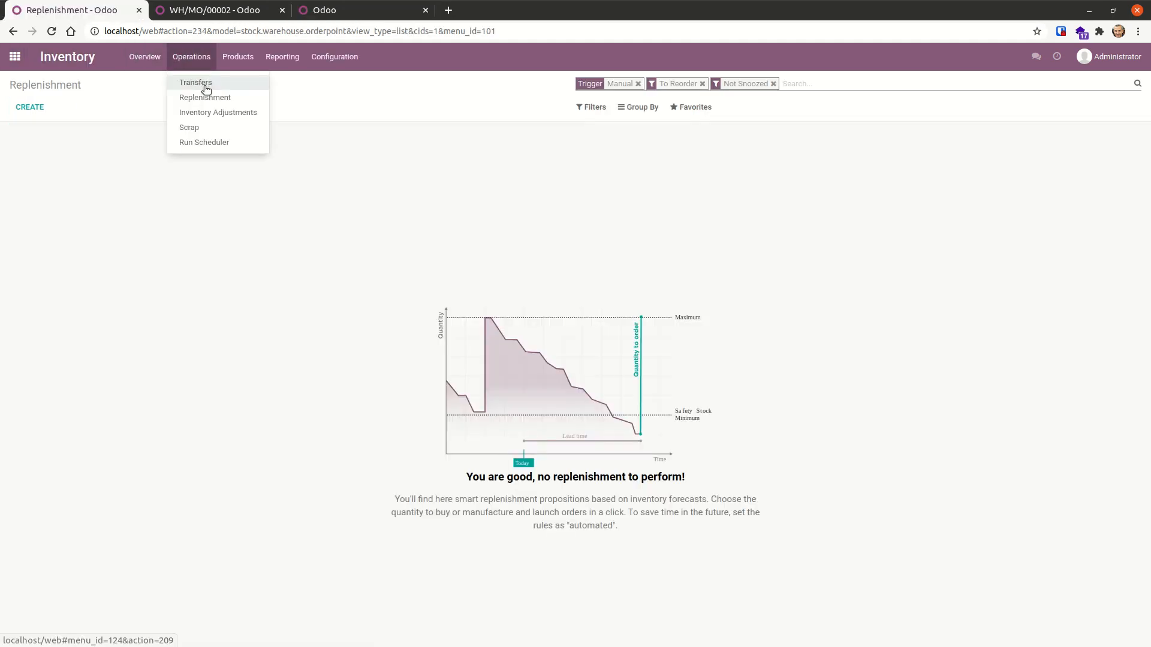
left_click(220, 96)
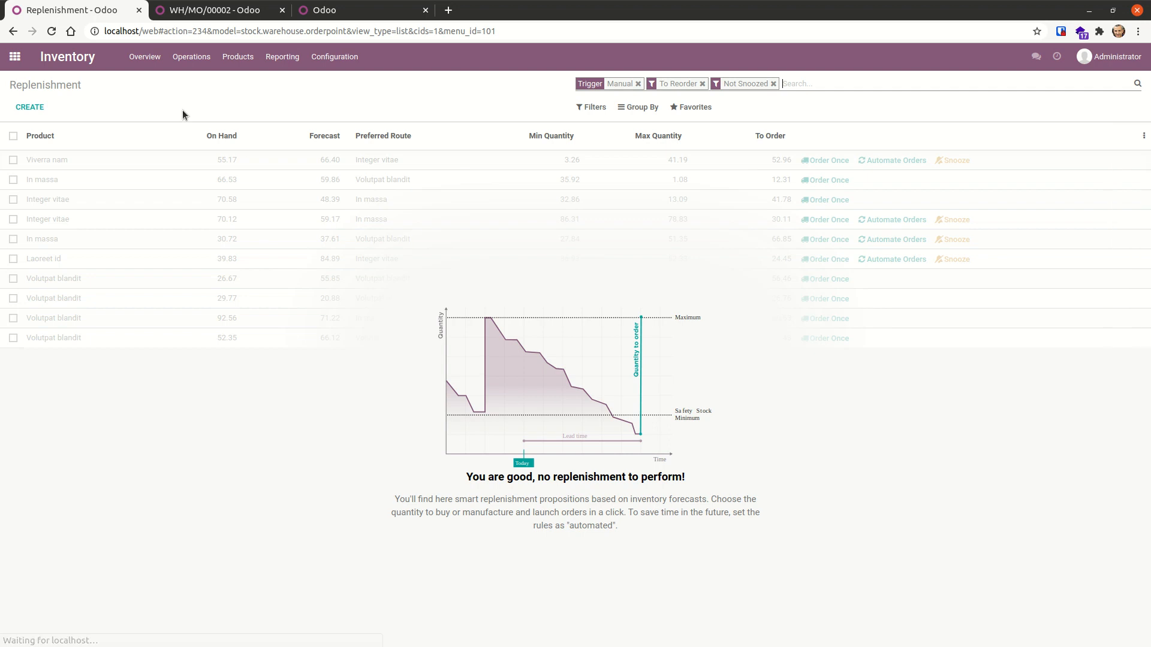
In the duplicated tab, confirm the Shimano request for quotation for the frame, saddle and wheels in Purchase
left_click(336, 10)
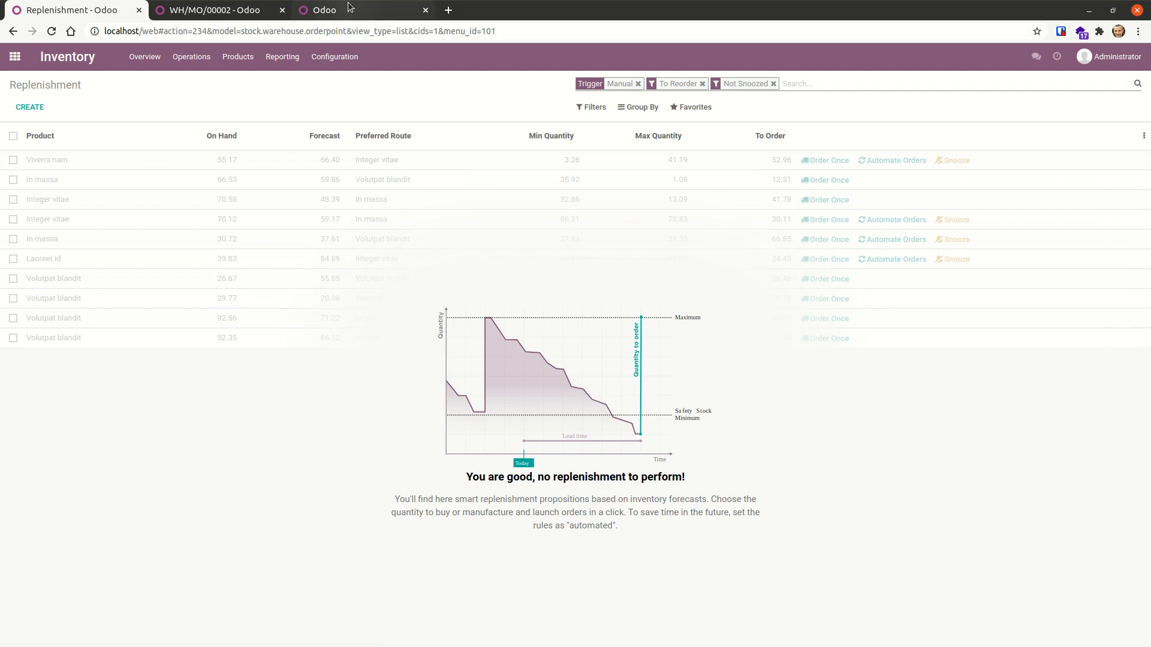
left_click(41, 60)
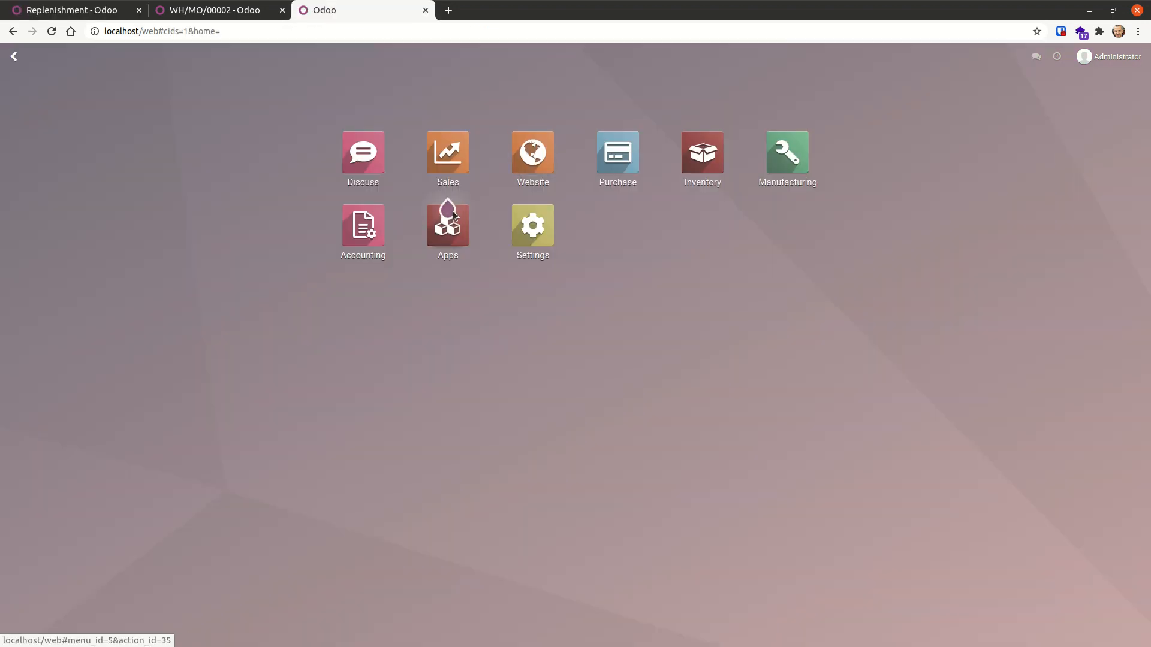
left_click(648, 158)
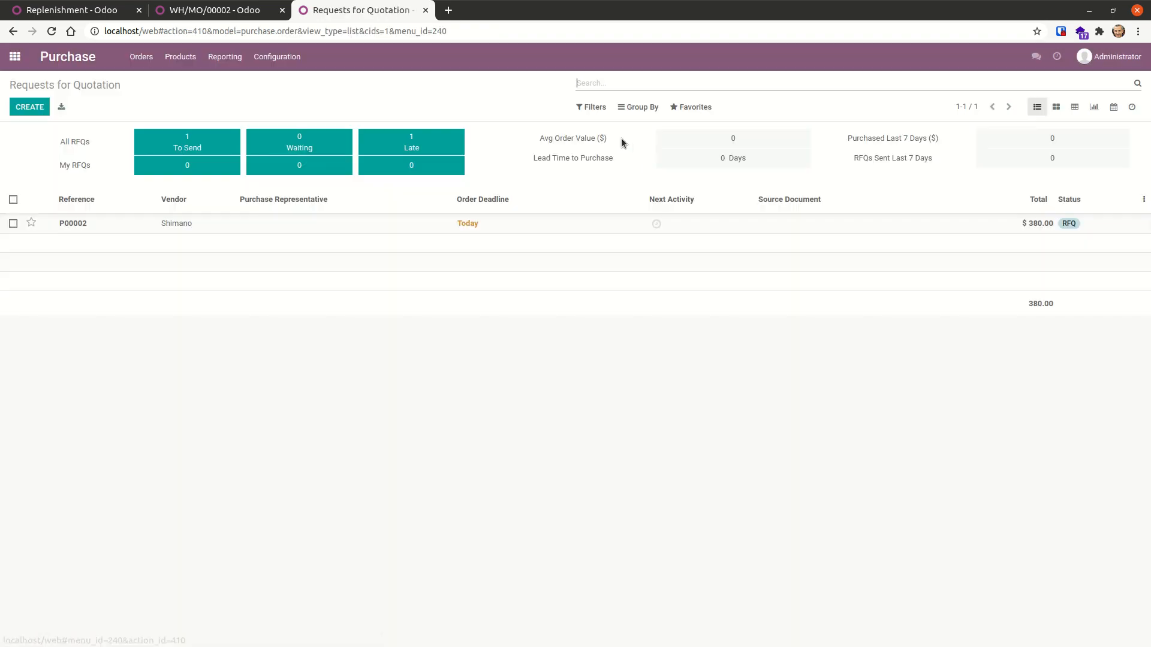
left_click(297, 225)
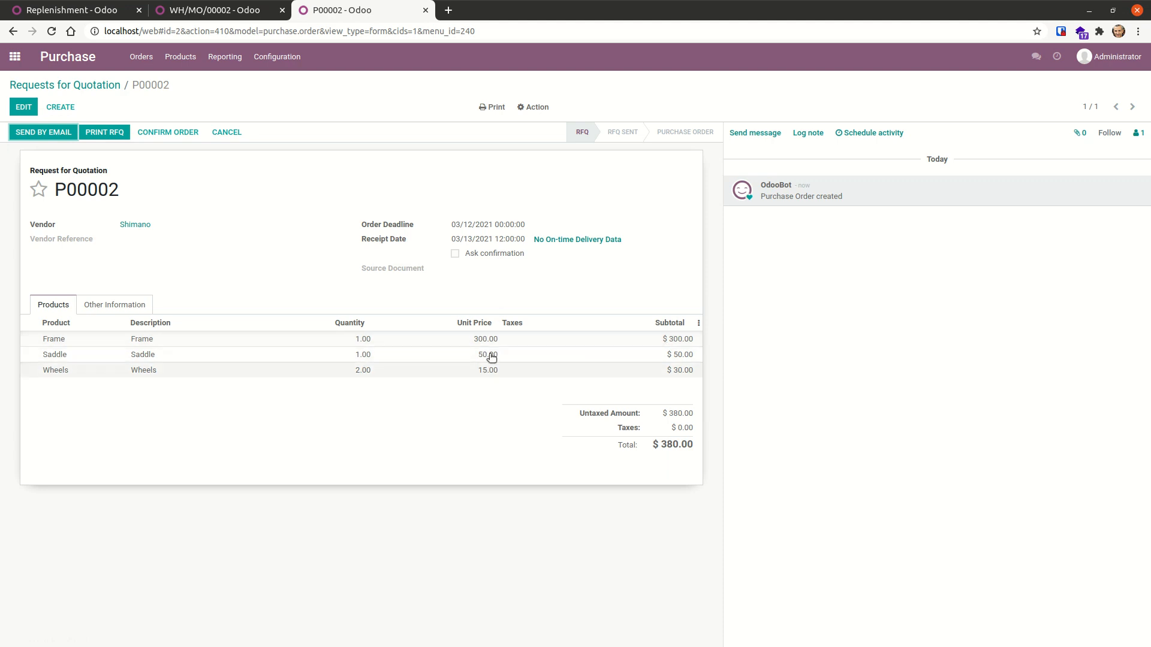
left_click(168, 132)
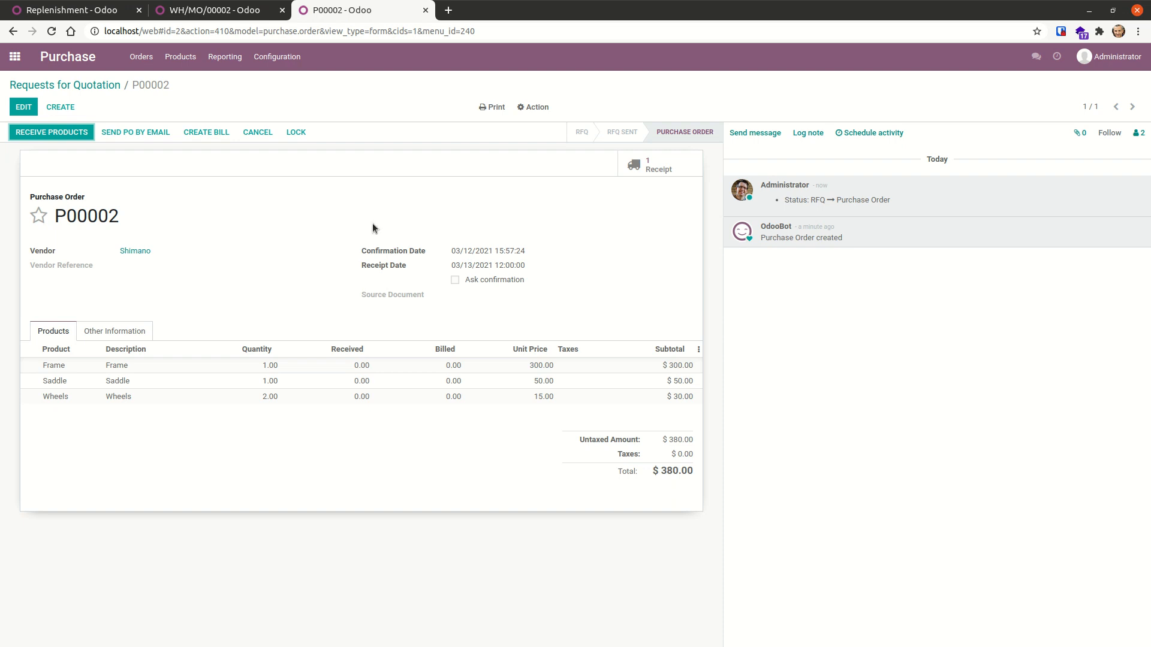
Validate the purchase order's receipt as an immediate transfer of all quantities
left_click(655, 166)
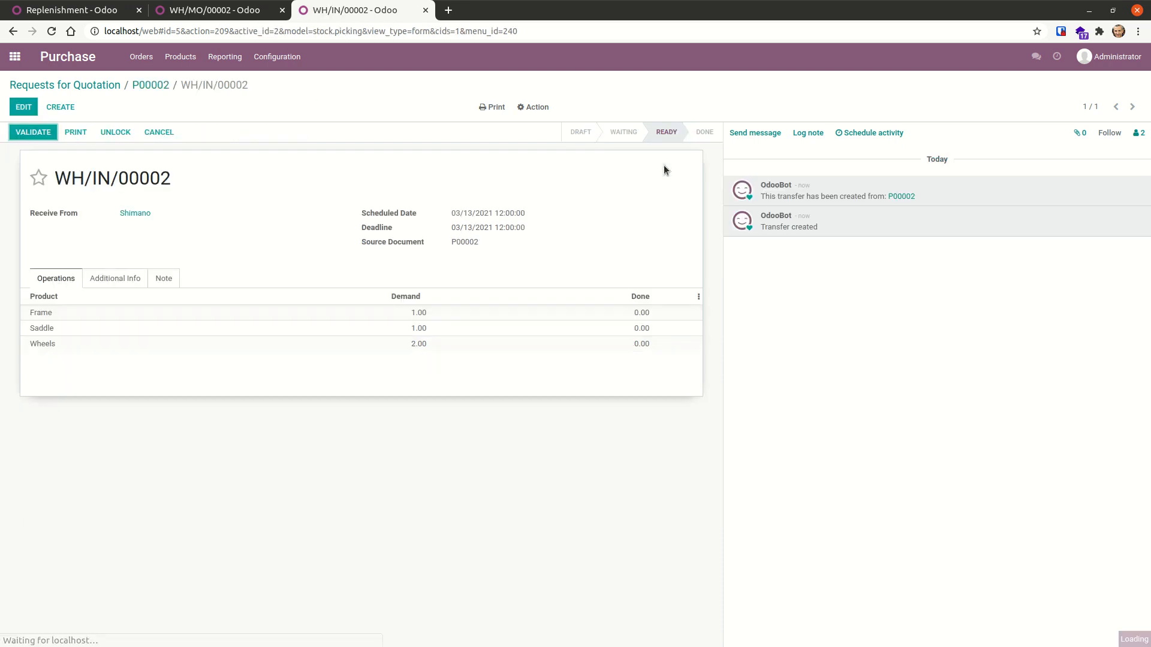
left_click(36, 132)
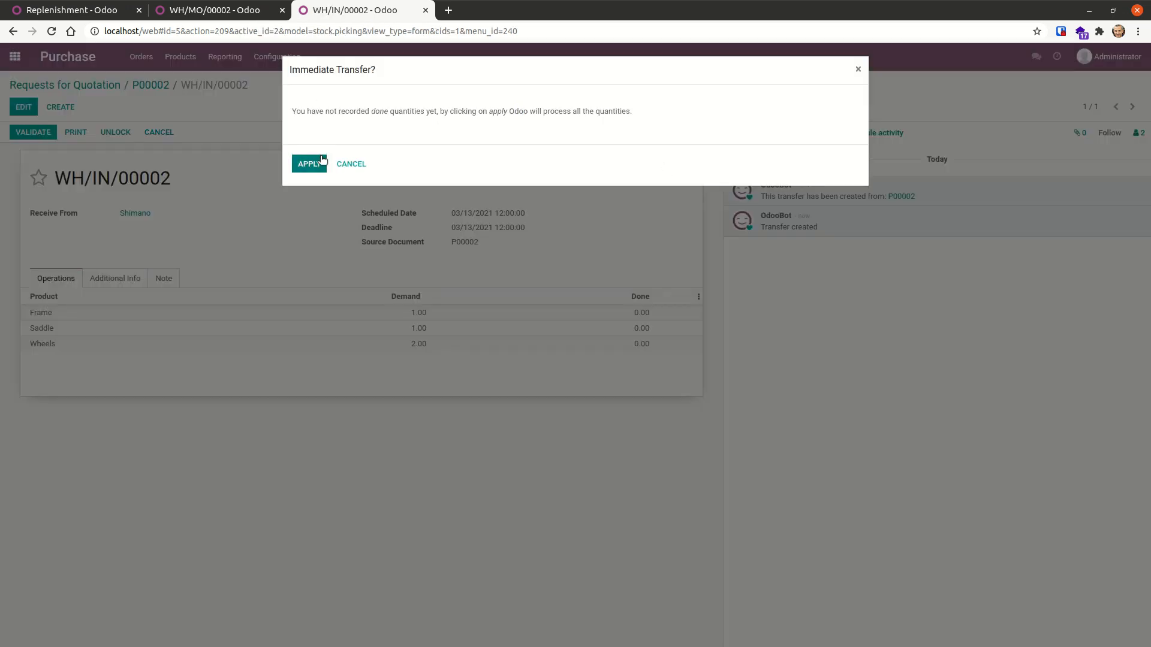
left_click(318, 163)
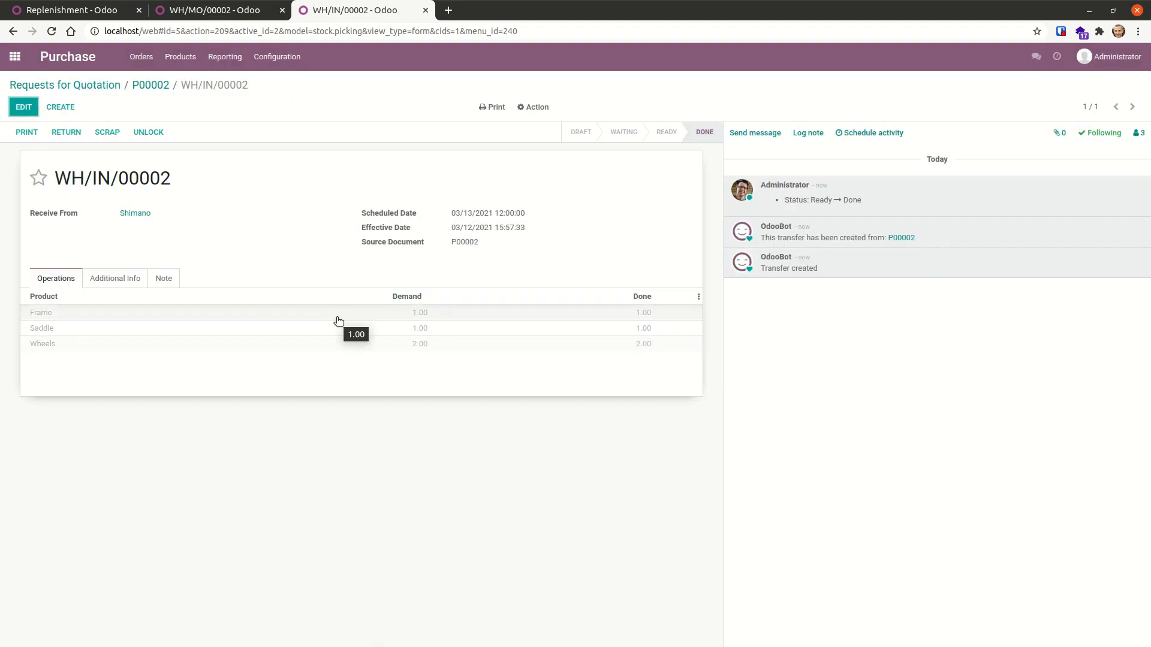
Recheck the component availability of the manufacturing order and mark it as done with immediate production of all quantities
left_click(213, 10)
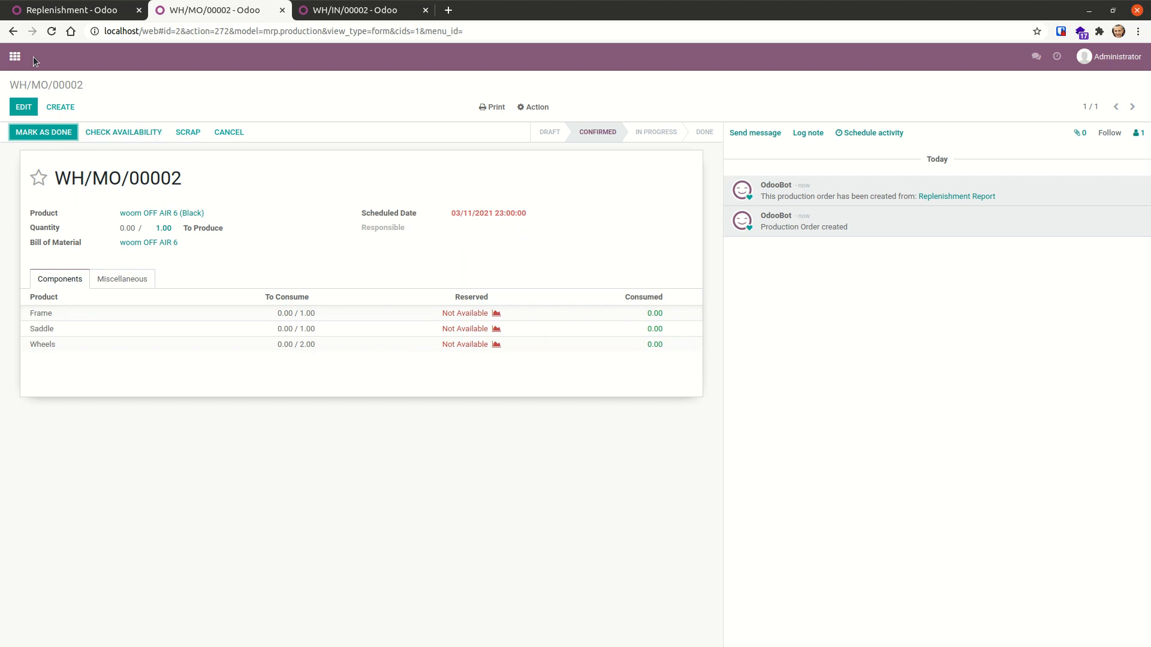
left_click(117, 132)
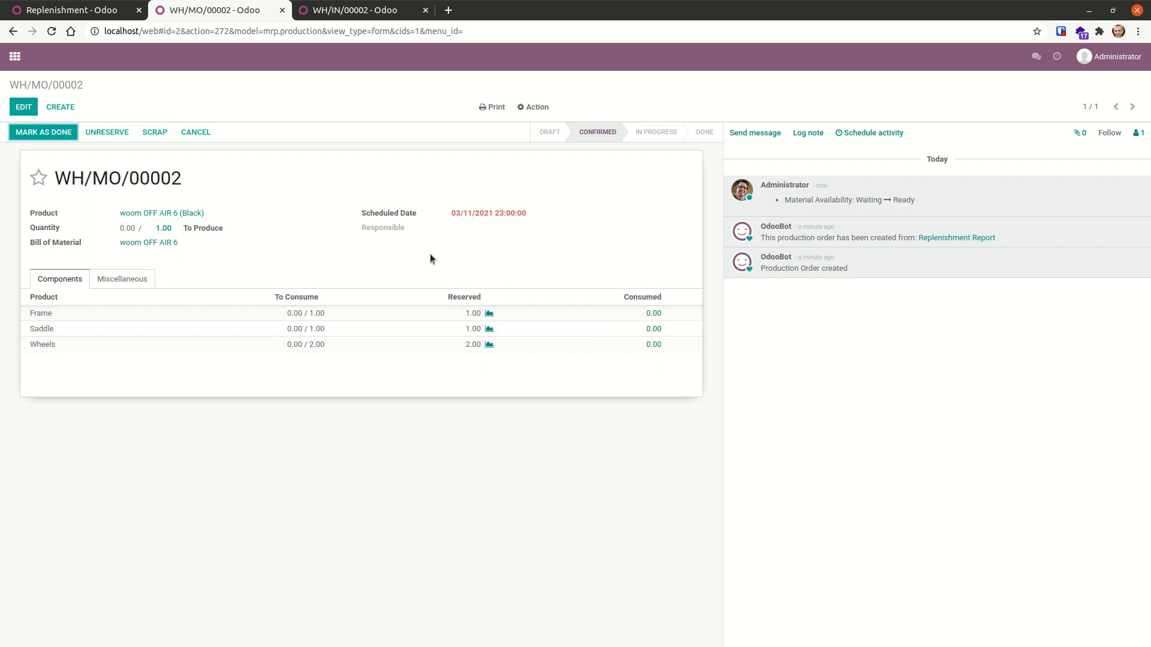
left_click(49, 133)
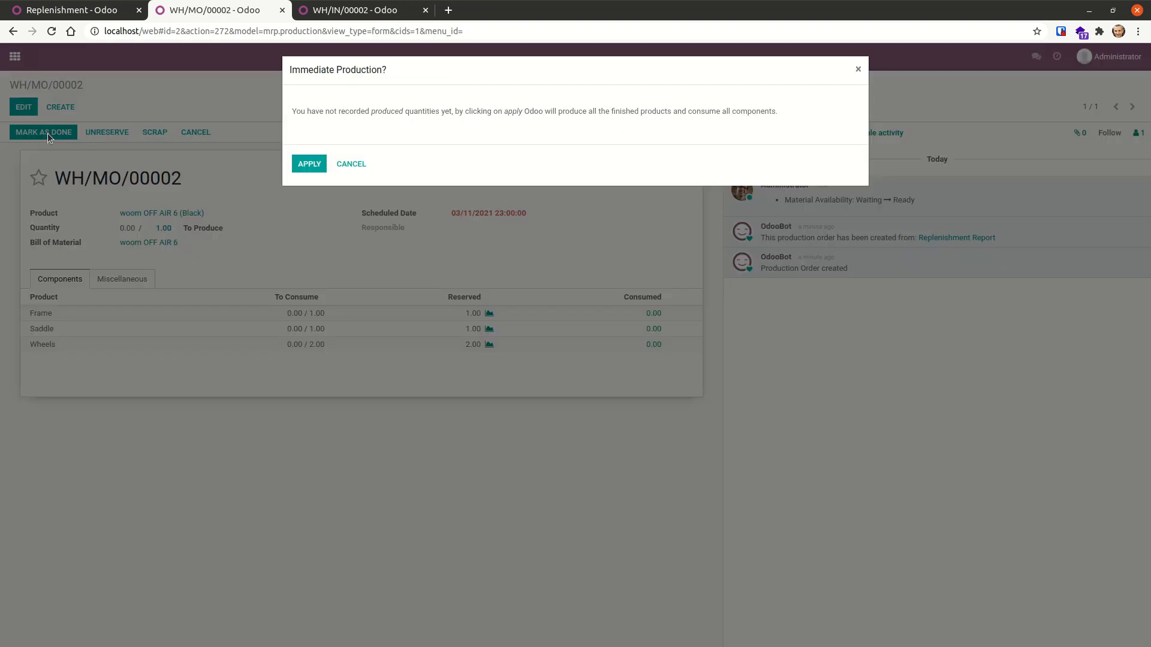
left_click(308, 162)
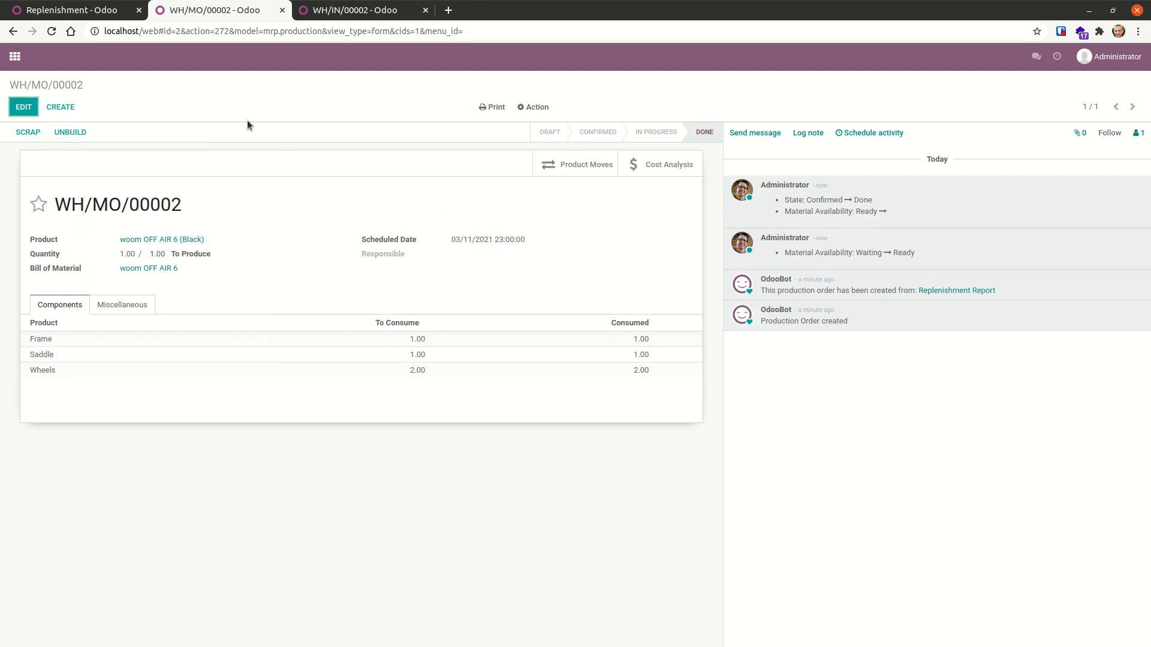
Open the web shop bike's sales order in Sales and go to its linked delivery order
left_click(16, 60)
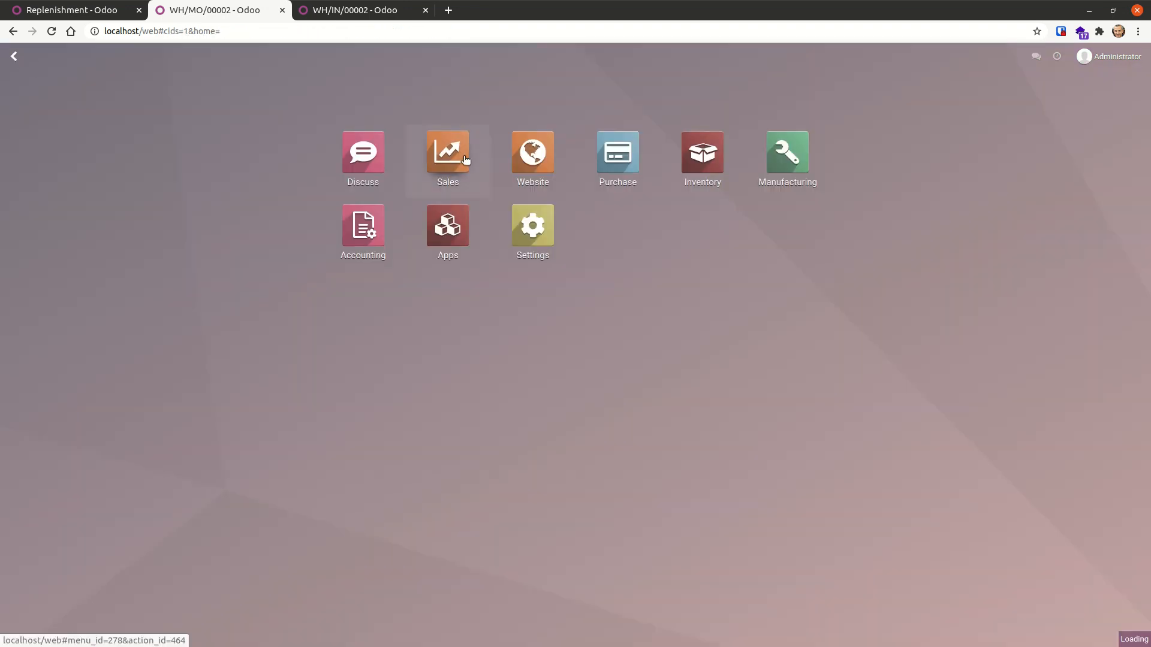
left_click(450, 153)
left_click(118, 57)
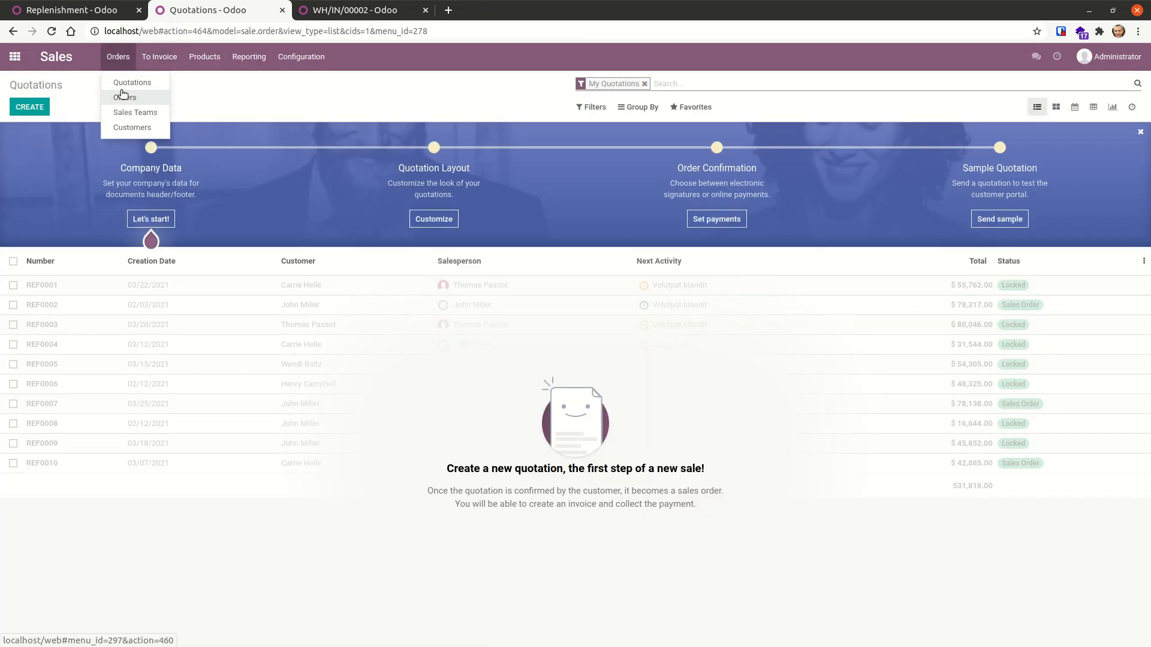
left_click(120, 95)
left_click(114, 157)
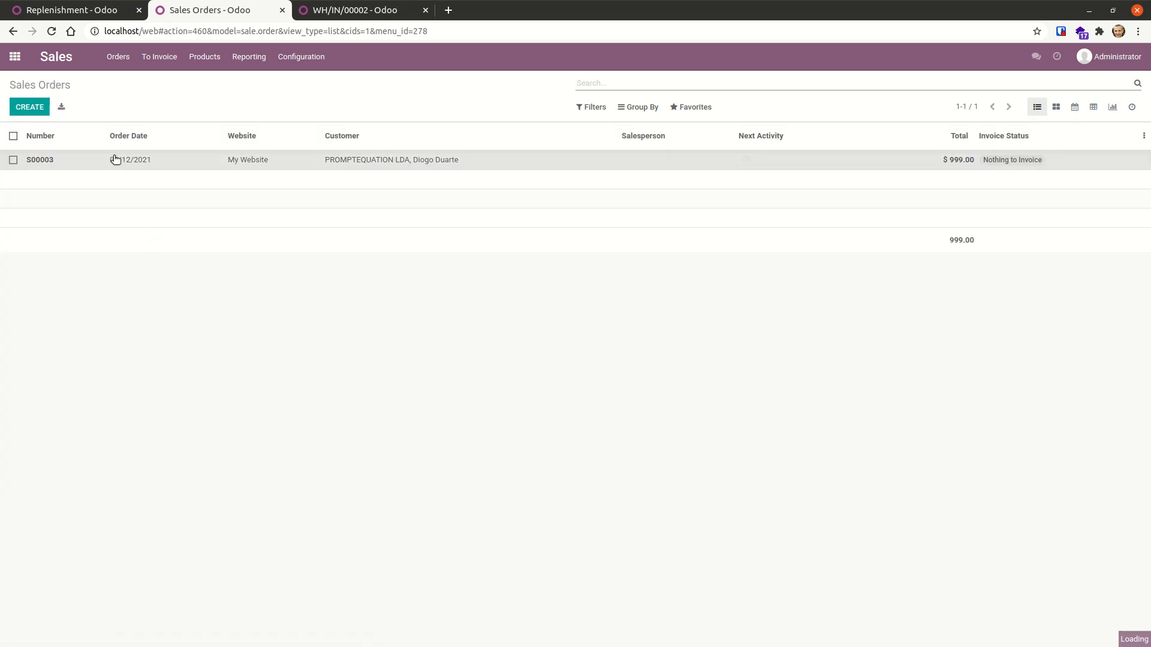
left_click(650, 165)
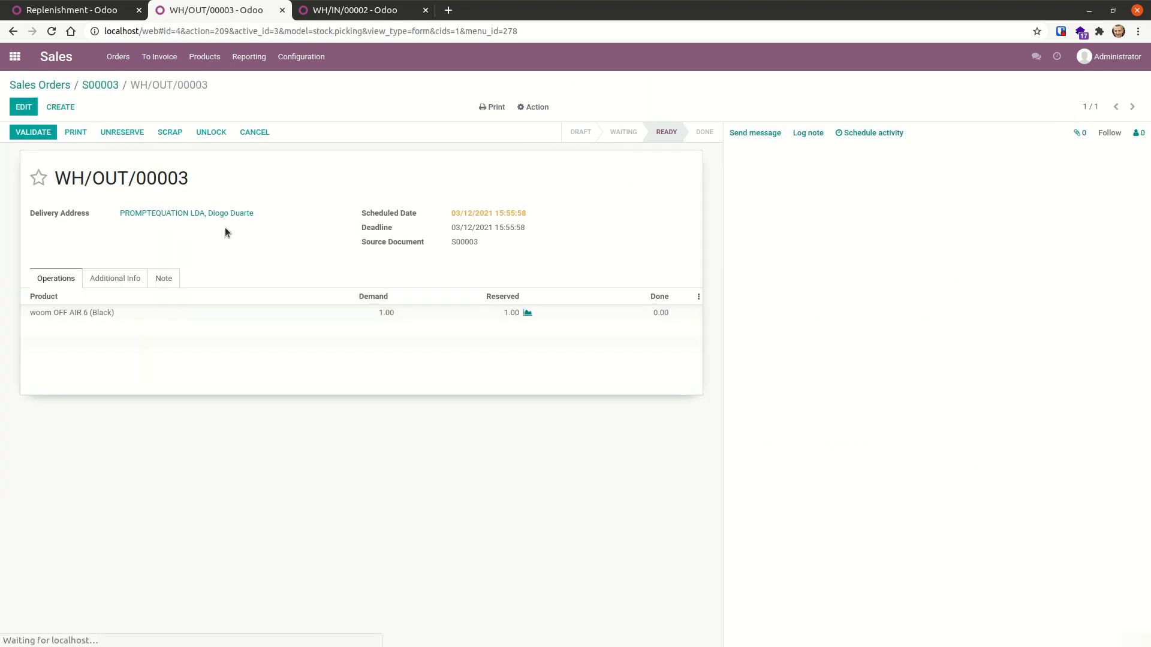
Validate the woom OFF AIR 6 (Black) delivery as an immediate transfer of all quantities
left_click(36, 133)
left_click(309, 162)
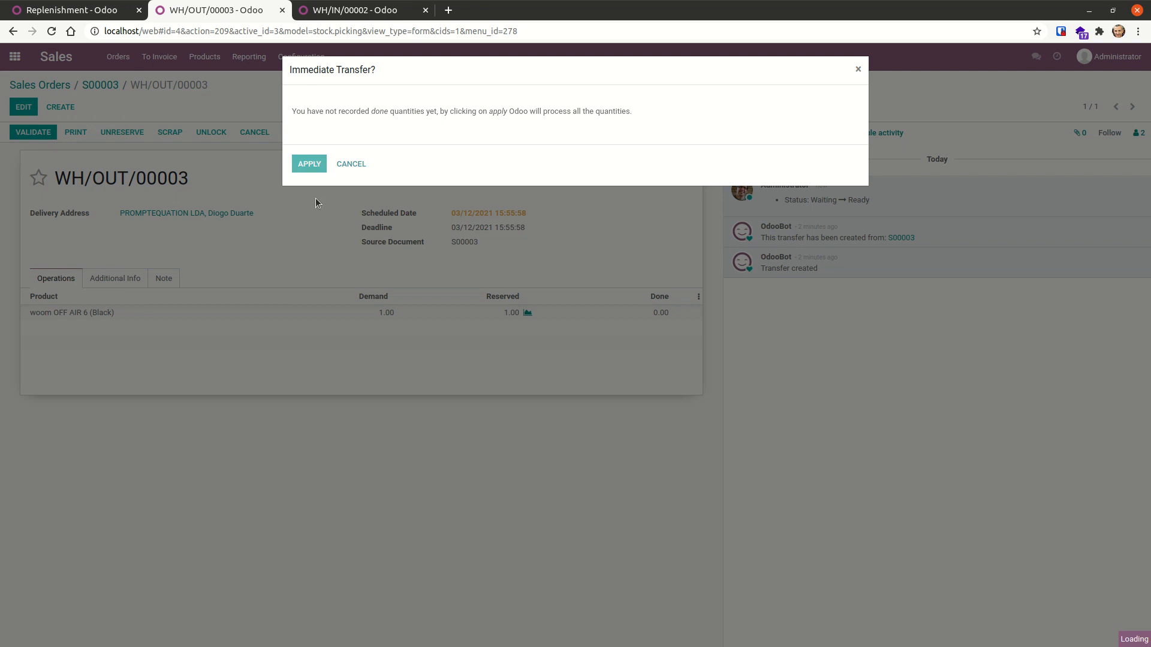
left_click(314, 156)
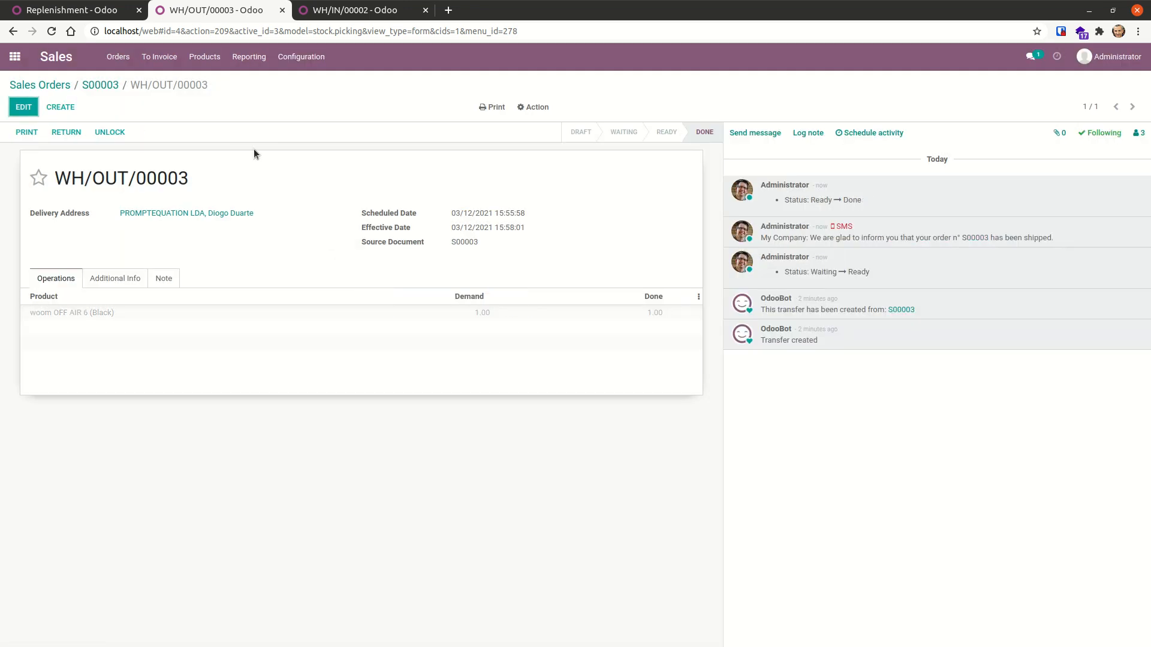
Create a regular invoice from the delivered bike's sales order, view the draft and confirm it
left_click(100, 85)
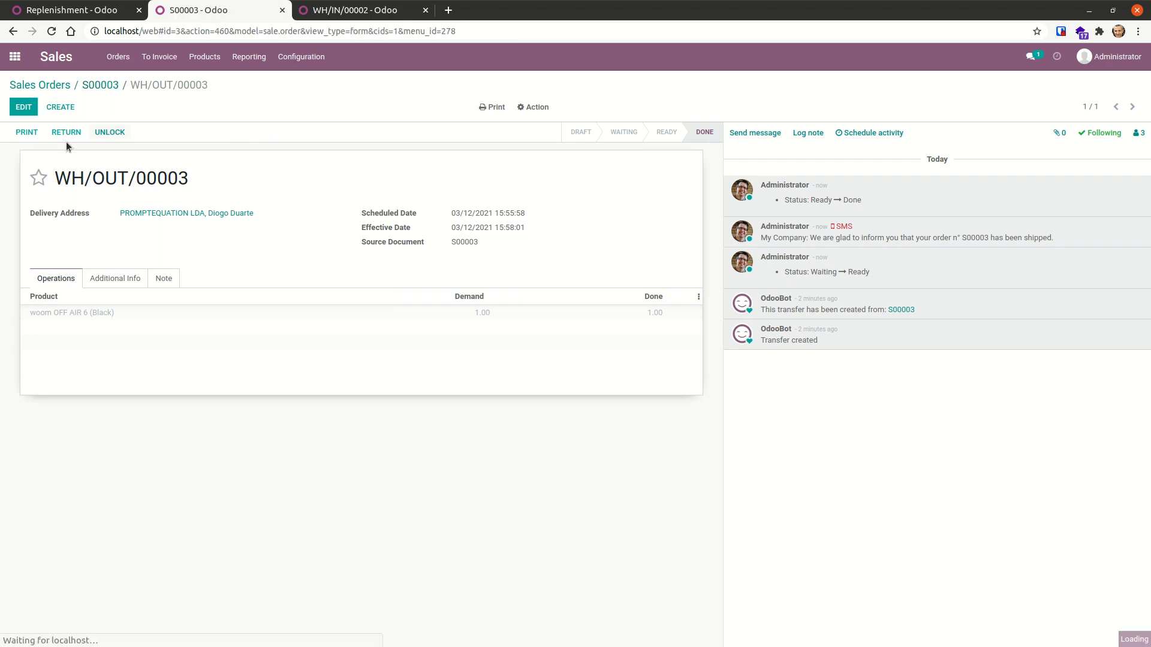
left_click(42, 133)
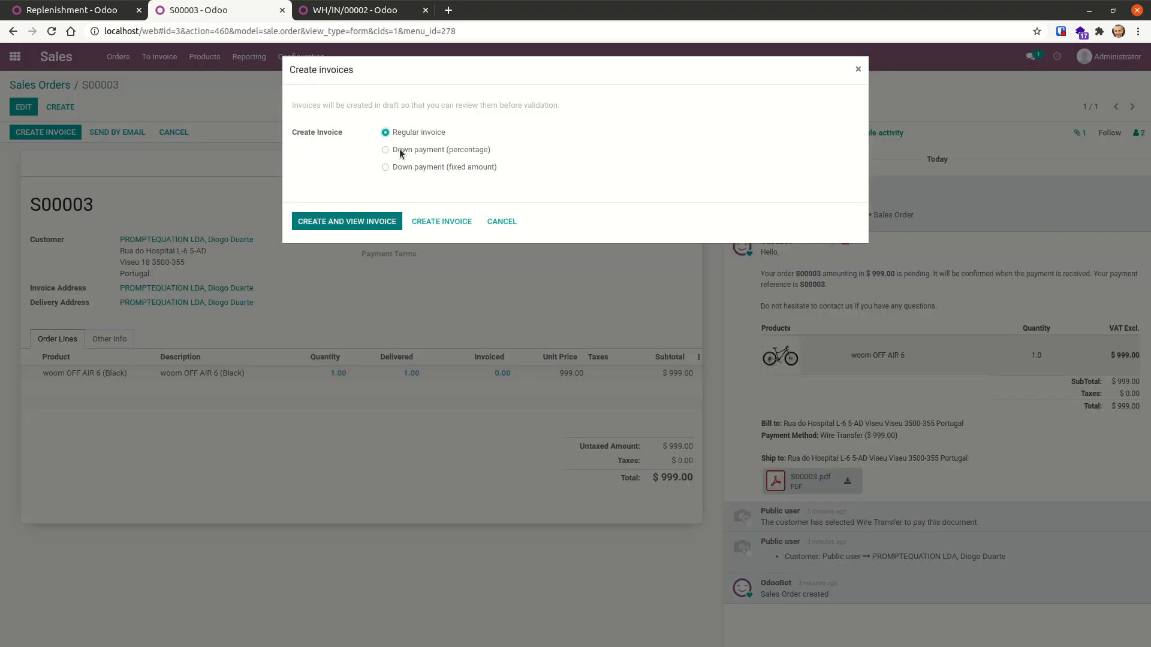
left_click(386, 216)
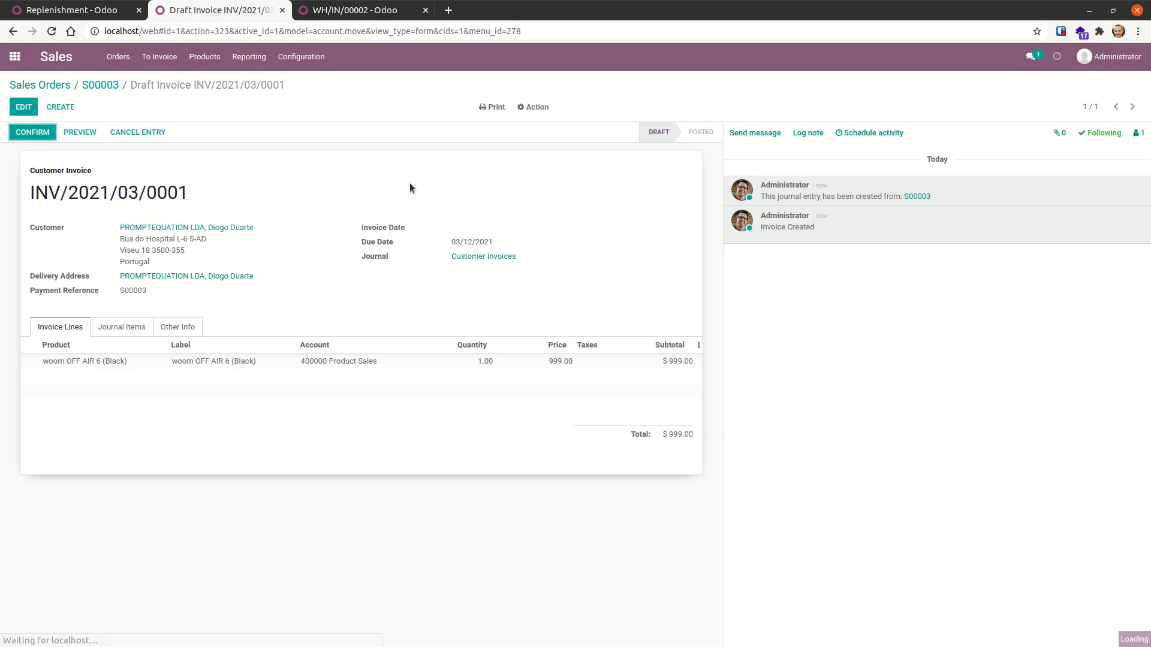
left_click(39, 132)
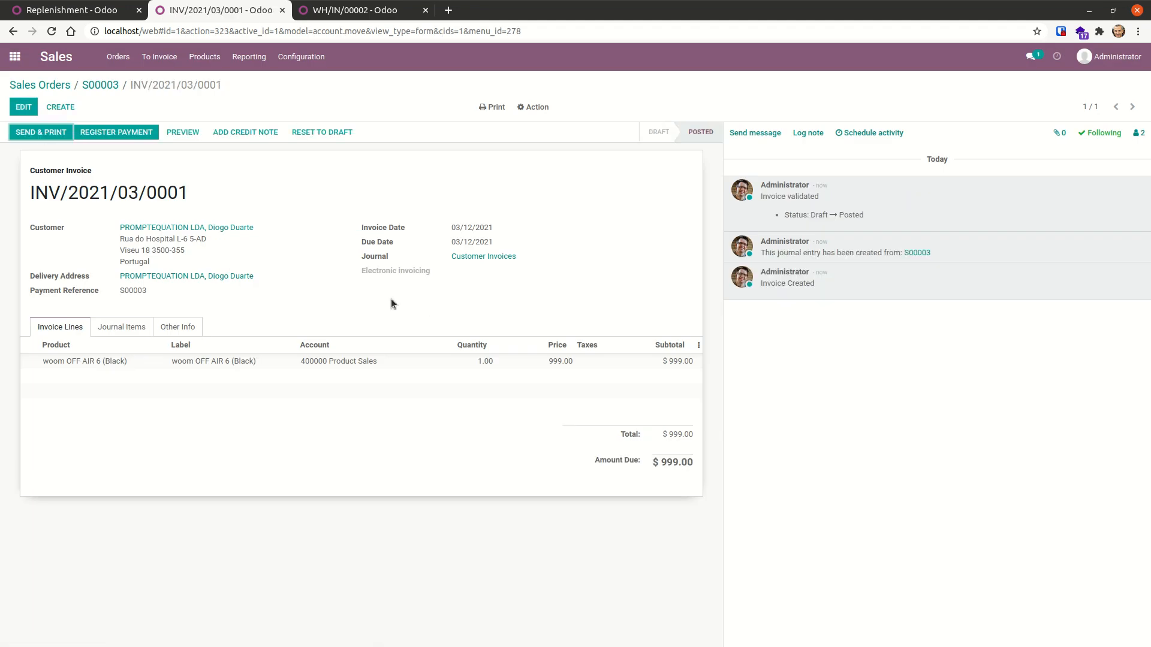
Leave the customer invoice and return to the overview of installed apps
left_click(15, 56)
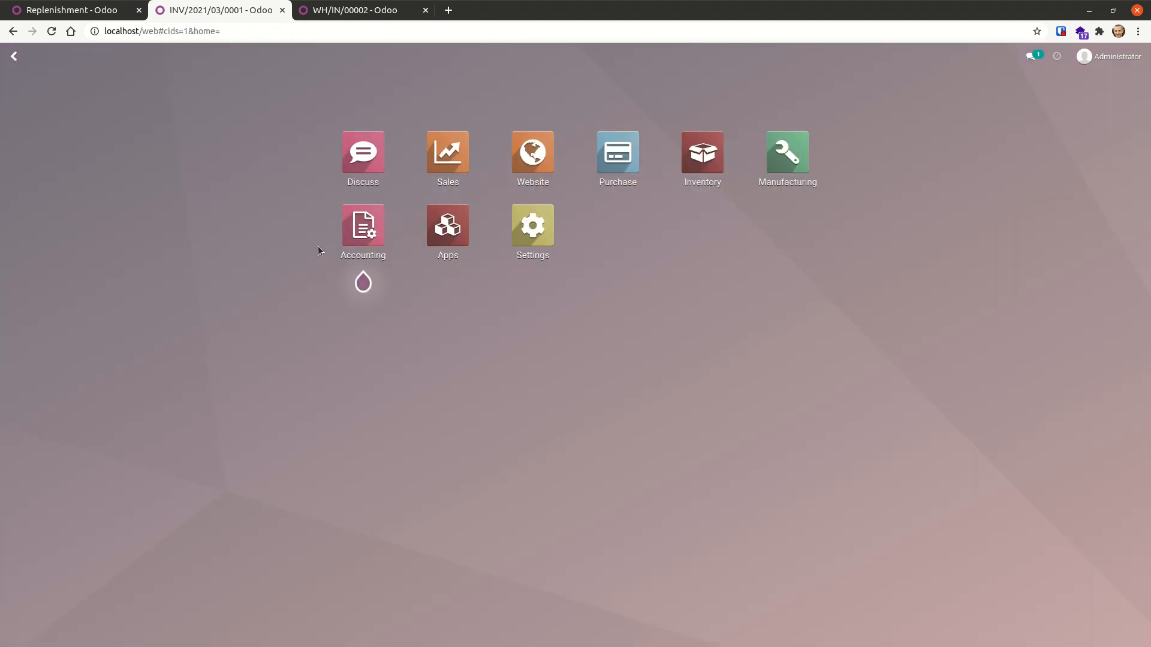